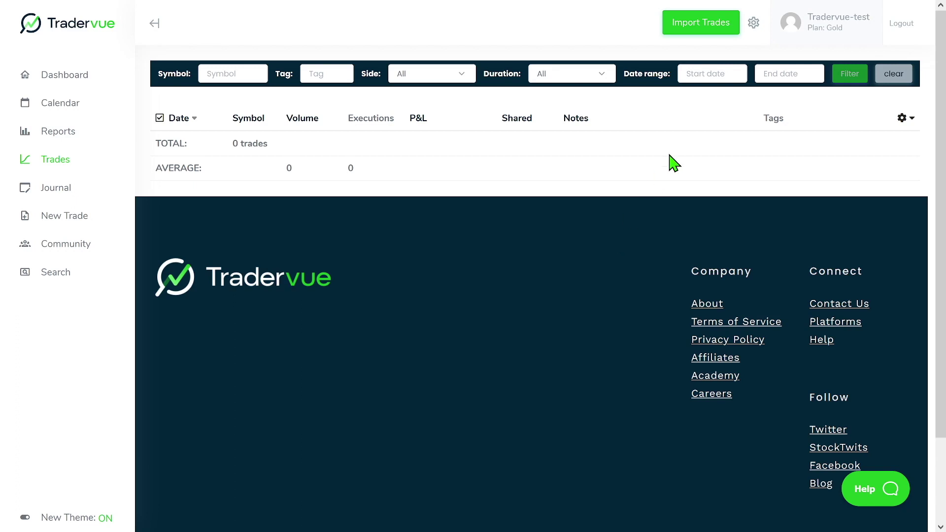
Open Your Account Settings from the gear beside Import Trades
{"action": "left_click", "coordinate": [754, 25]}
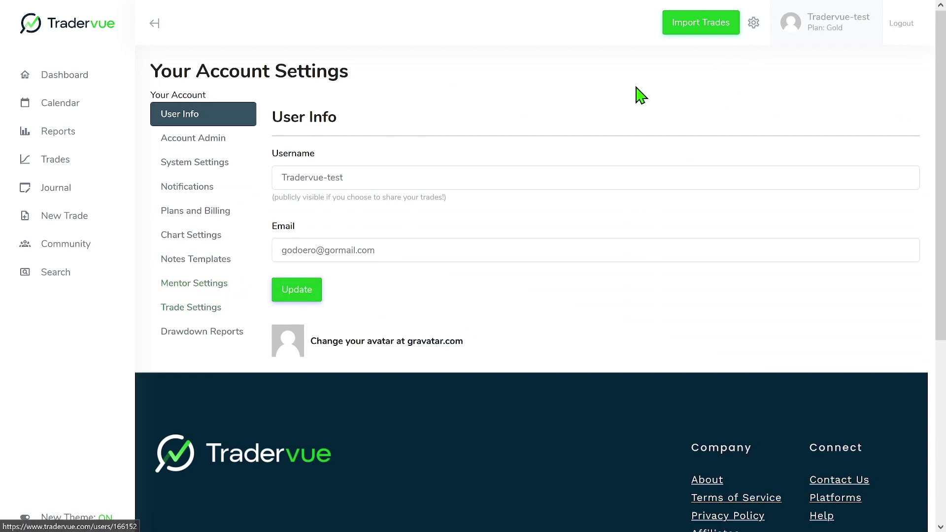
Show the Trade Settings section to review the Normal auto-merge option
{"action": "left_click", "coordinate": [188, 316]}
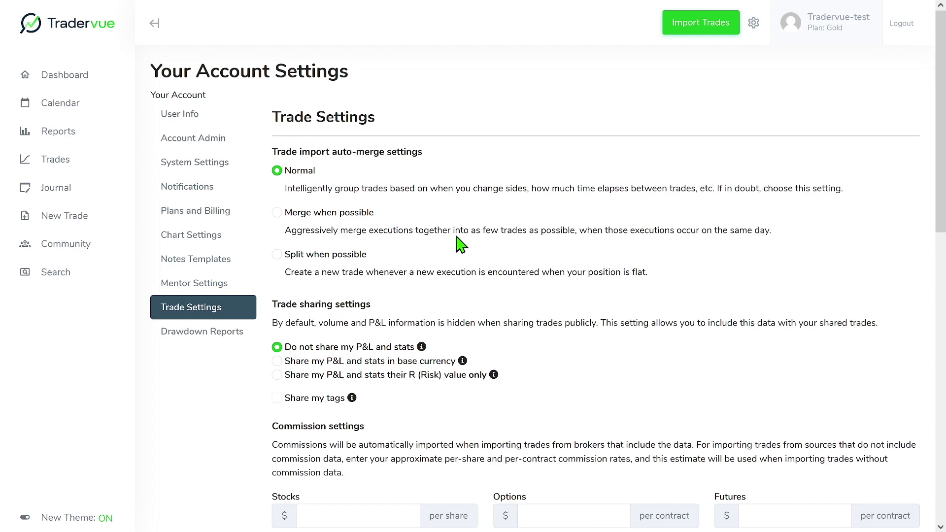
Import the 'Tradervue - Split & Merge' file, adding 9 ARLO executions as three trades
{"action": "left_click", "coordinate": [689, 29]}
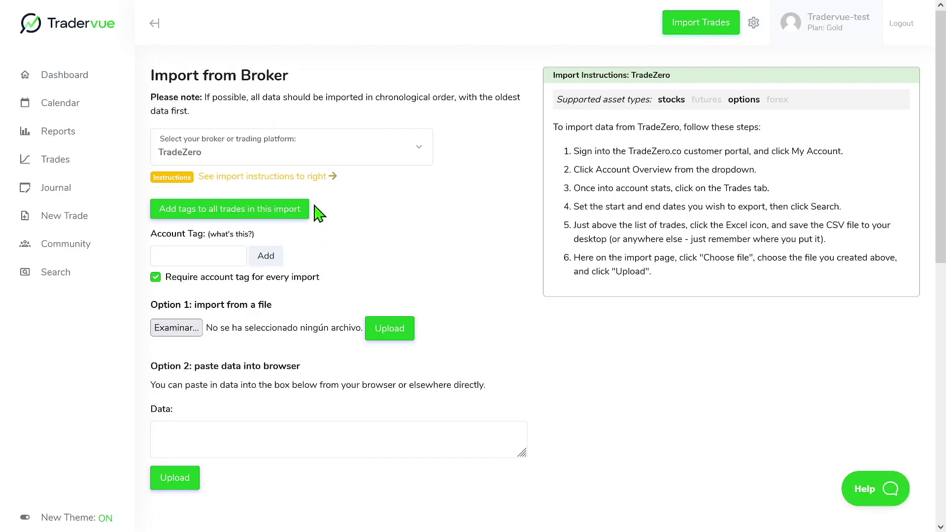
{"action": "left_click", "coordinate": [180, 329]}
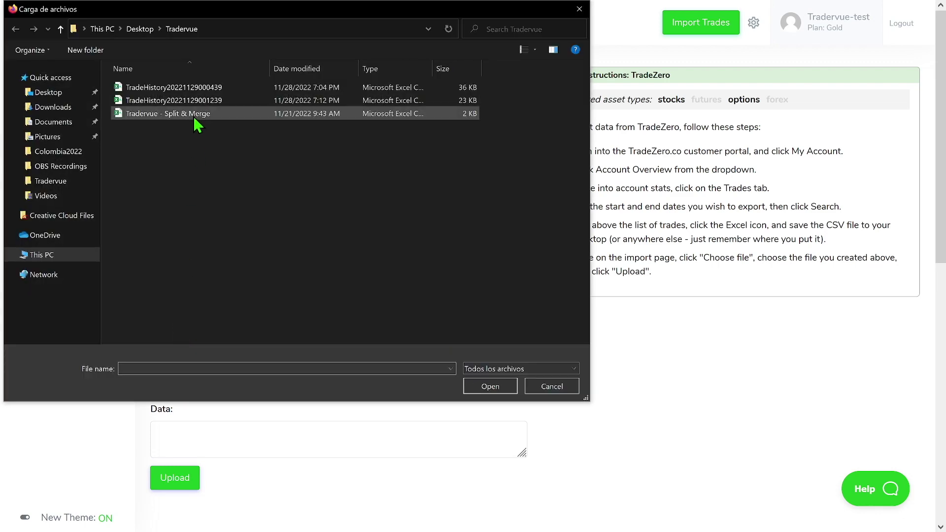
{"action": "left_click", "coordinate": [195, 119]}
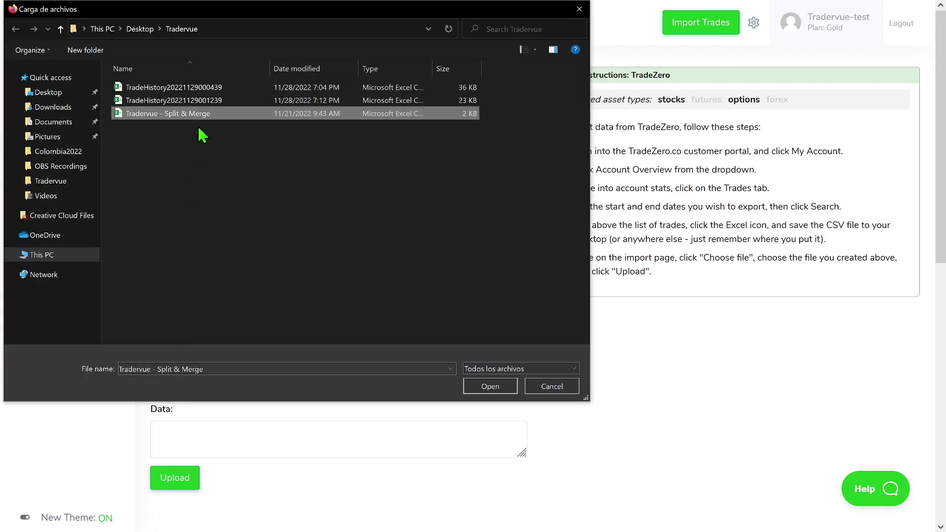
{"action": "left_click", "coordinate": [489, 388]}
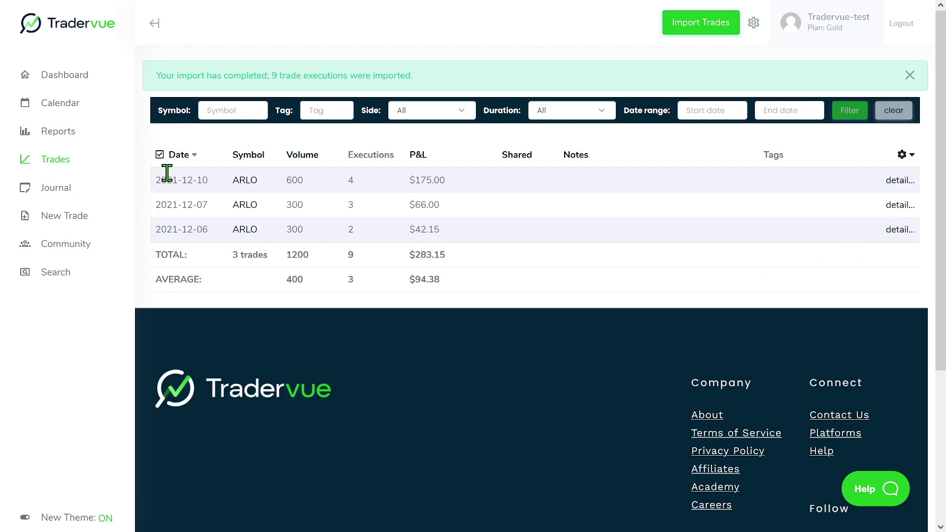
Select the 2021-12-06, 2021-12-07 and 2021-12-10 ARLO trades and merge them into one
{"action": "left_click", "coordinate": [159, 156]}
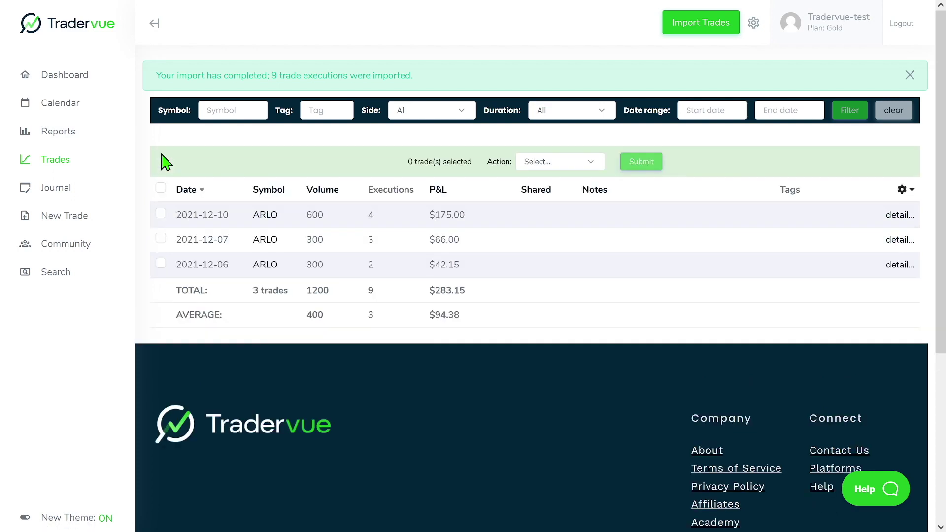
{"action": "left_click", "coordinate": [161, 214]}
{"action": "left_click", "coordinate": [573, 171]}
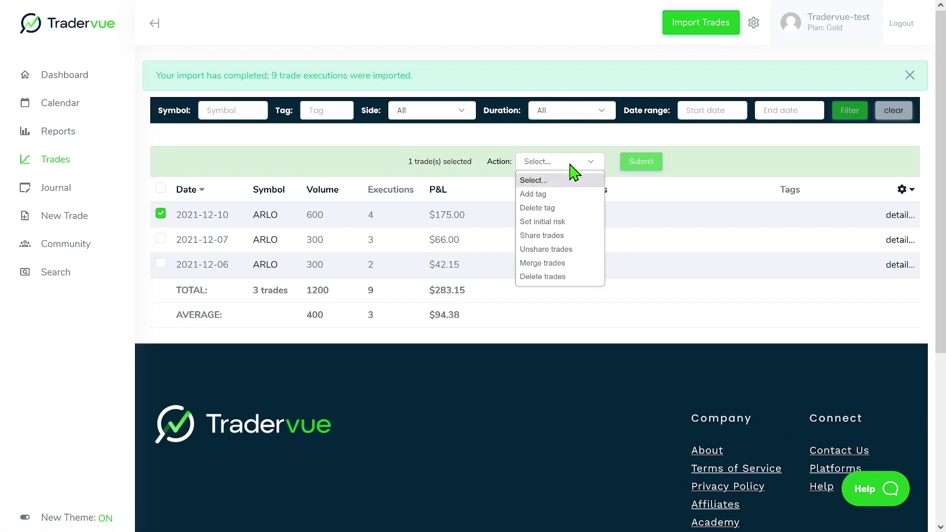
{"action": "left_click", "coordinate": [572, 170]}
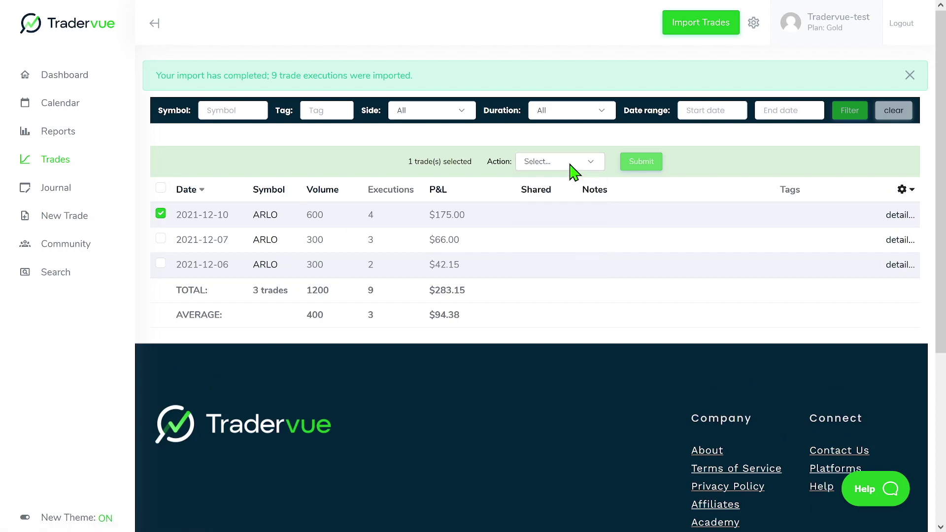
{"action": "left_click", "coordinate": [160, 239]}
{"action": "left_click", "coordinate": [160, 263]}
{"action": "left_click", "coordinate": [547, 167]}
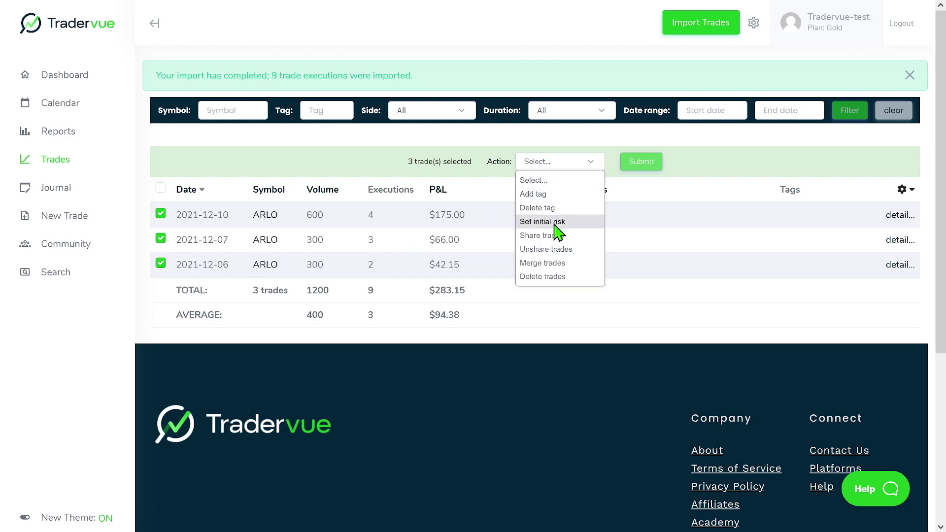
{"action": "left_click", "coordinate": [553, 263]}
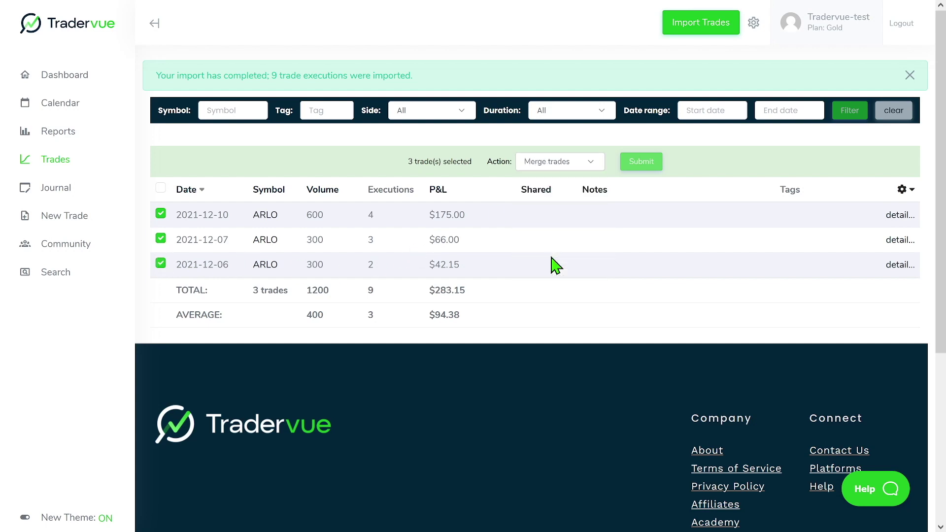
{"action": "left_click", "coordinate": [643, 165]}
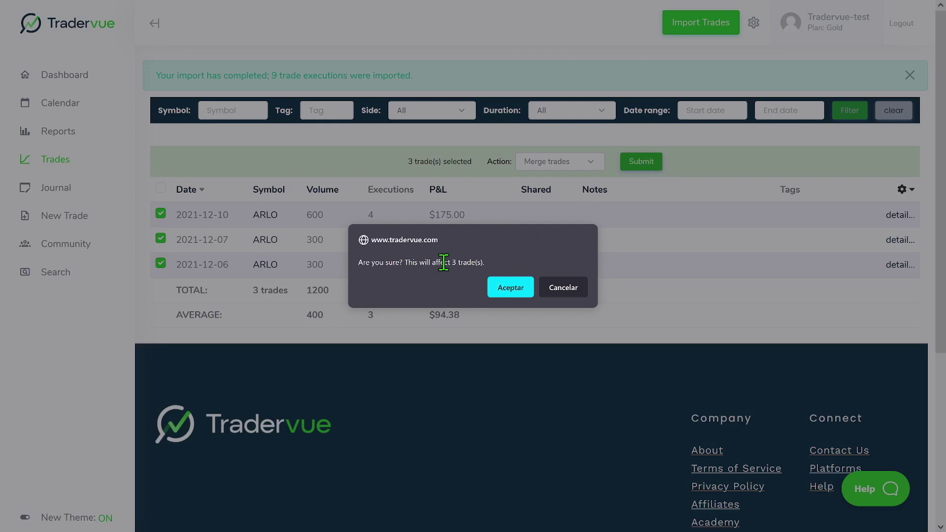
{"action": "left_click", "coordinate": [497, 294]}
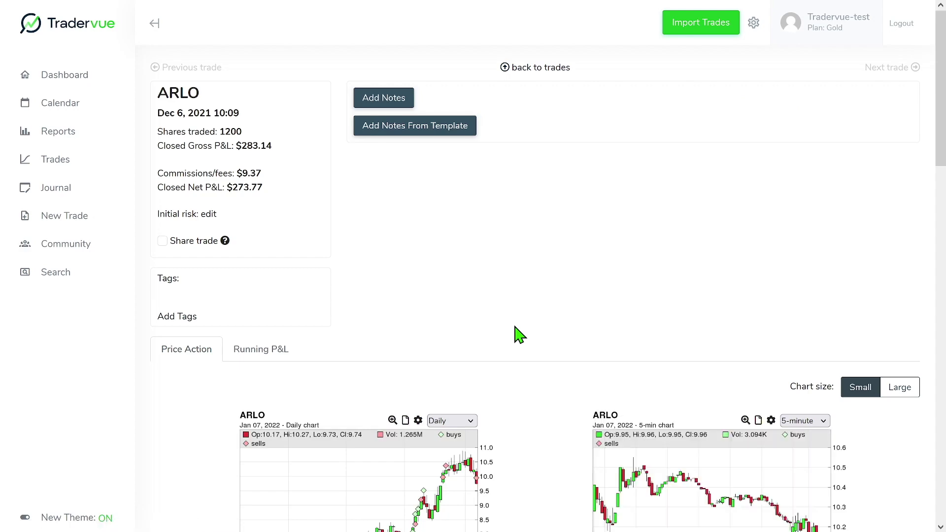
Review the merged ARLO trade's nine executions and reveal its advanced editing options
{"action": "scroll", "coordinate": [519, 335], "scroll_direction": "down", "scroll_amount": 5}
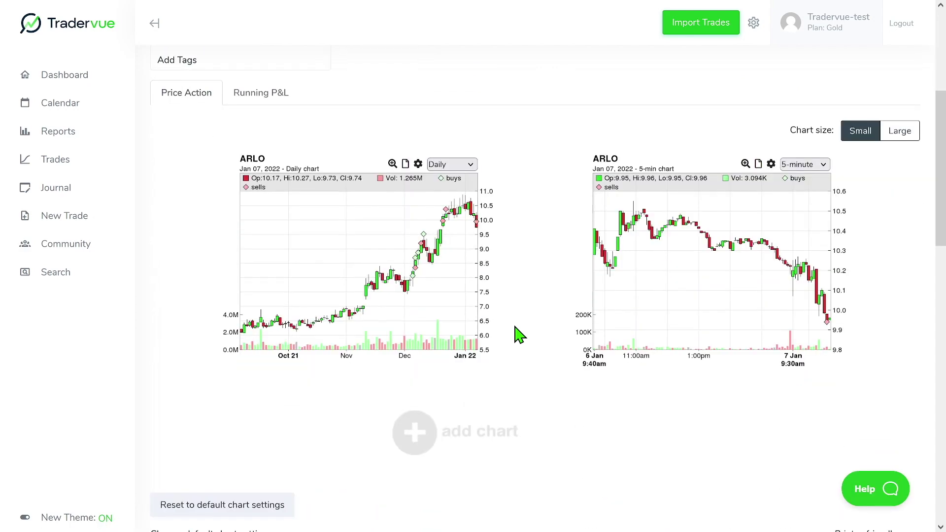
{"action": "scroll", "coordinate": [519, 335], "scroll_direction": "down", "scroll_amount": 7}
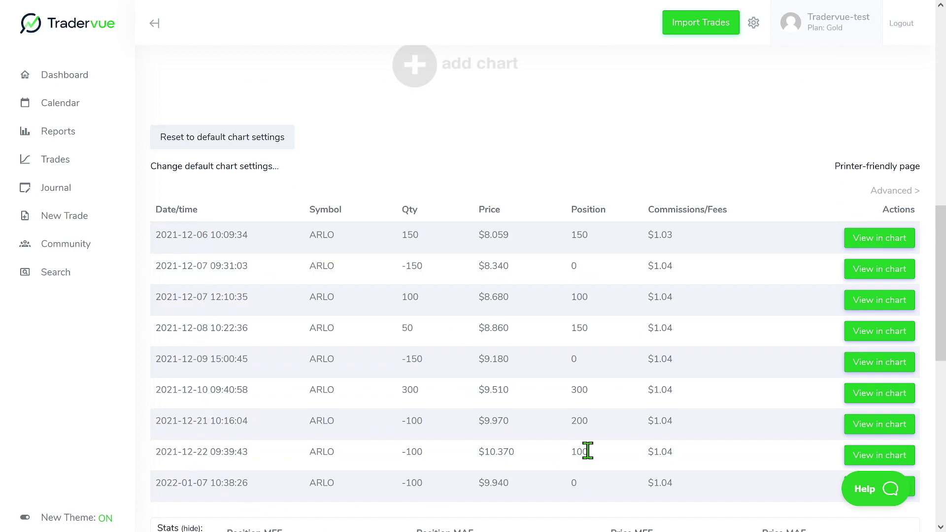
{"action": "scroll", "coordinate": [588, 451], "scroll_direction": "down", "scroll_amount": 3}
{"action": "scroll", "coordinate": [587, 451], "scroll_direction": "up", "scroll_amount": 2}
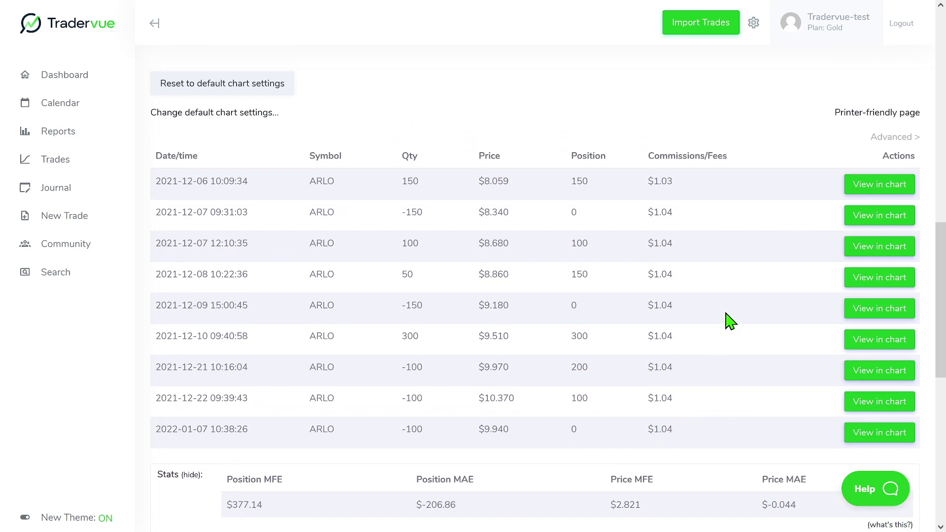
{"action": "left_click", "coordinate": [889, 138]}
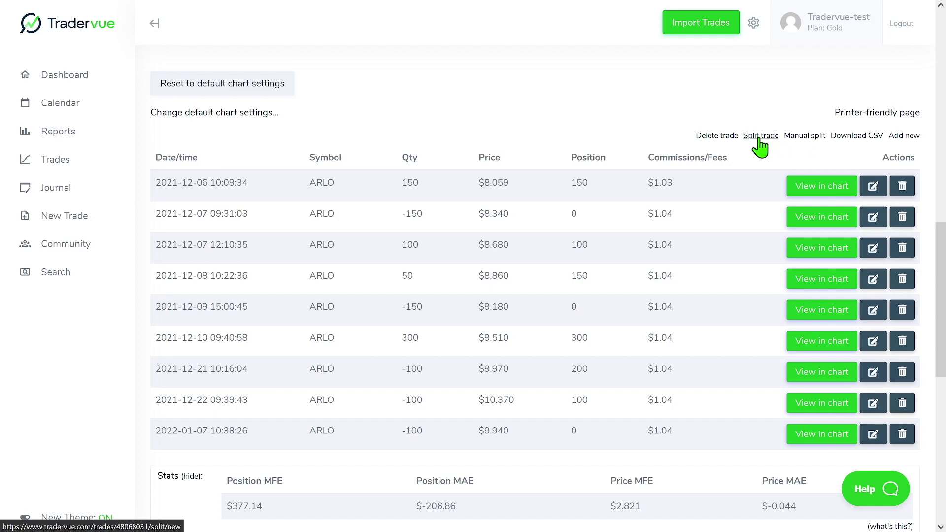
{"action": "left_click", "coordinate": [759, 139]}
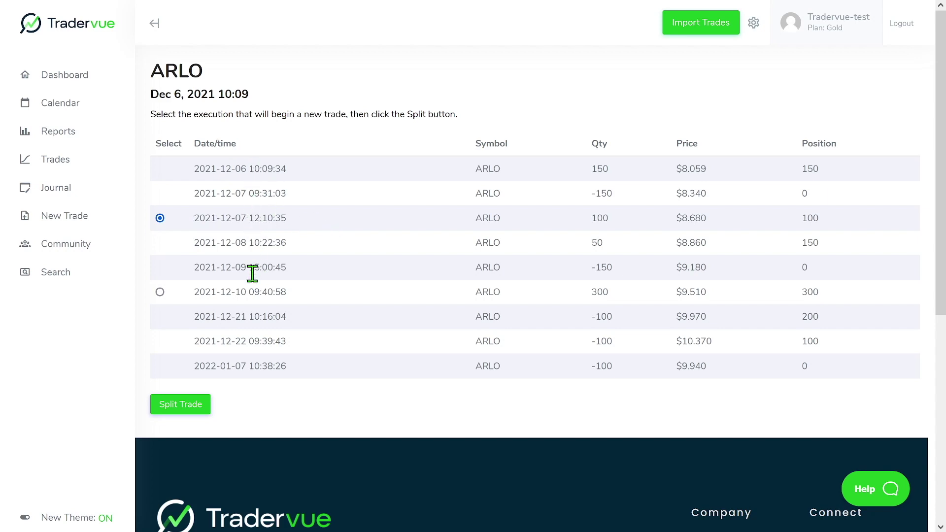
{"action": "left_click", "coordinate": [187, 411]}
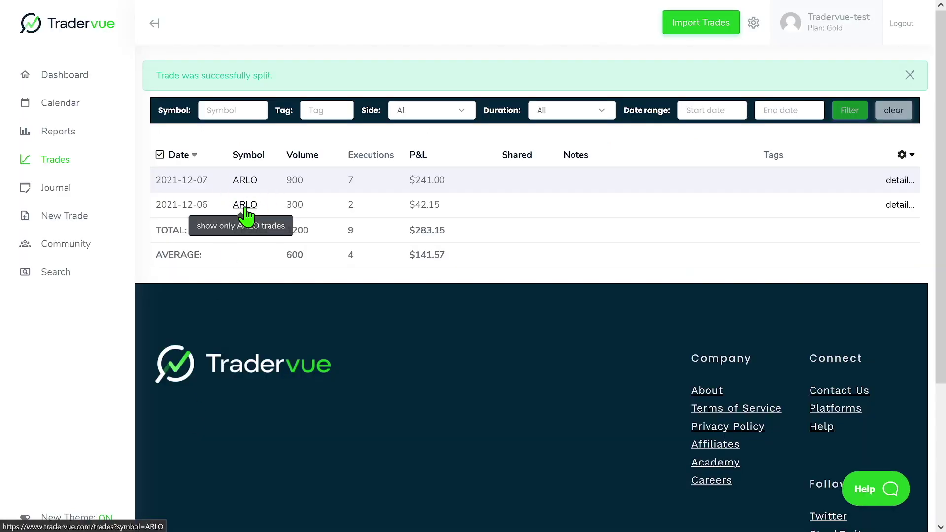
Open the 2021-12-07 ARLO trade's details and start its automatic split
{"action": "left_click", "coordinate": [905, 187]}
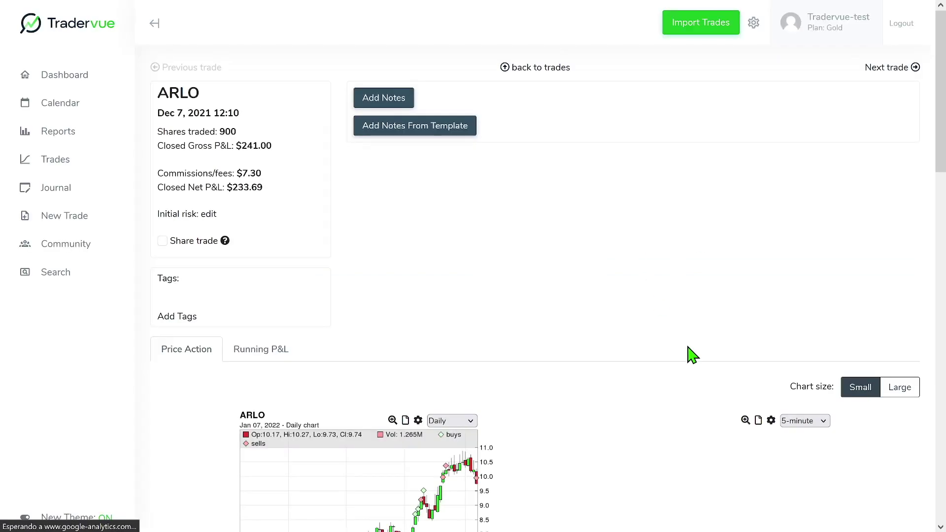
{"action": "scroll", "coordinate": [759, 394], "scroll_direction": "down", "scroll_amount": 10}
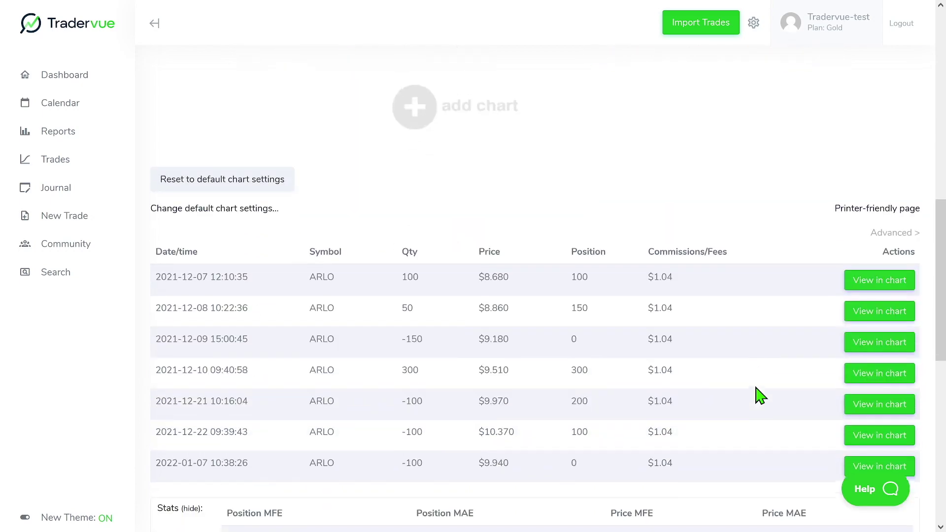
{"action": "scroll", "coordinate": [759, 394], "scroll_direction": "down", "scroll_amount": 3}
{"action": "left_click", "coordinate": [898, 125]}
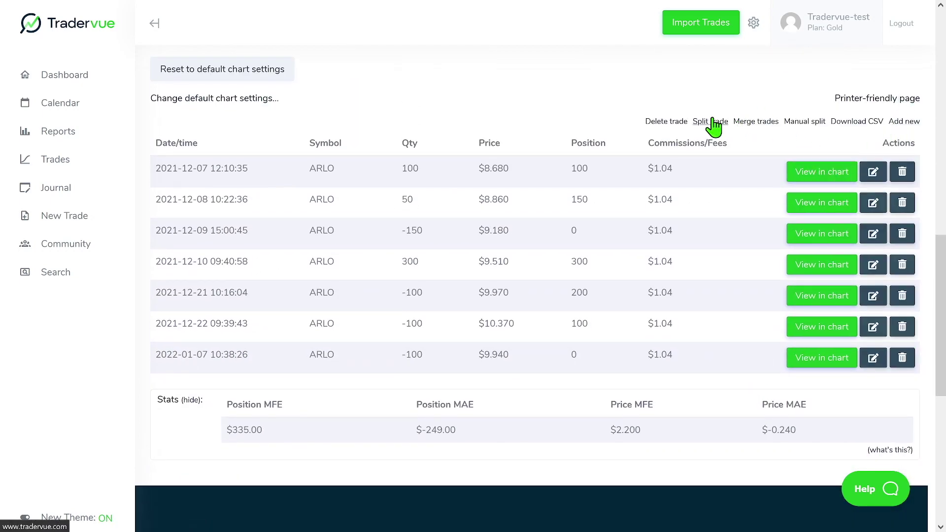
{"action": "left_click", "coordinate": [712, 121]}
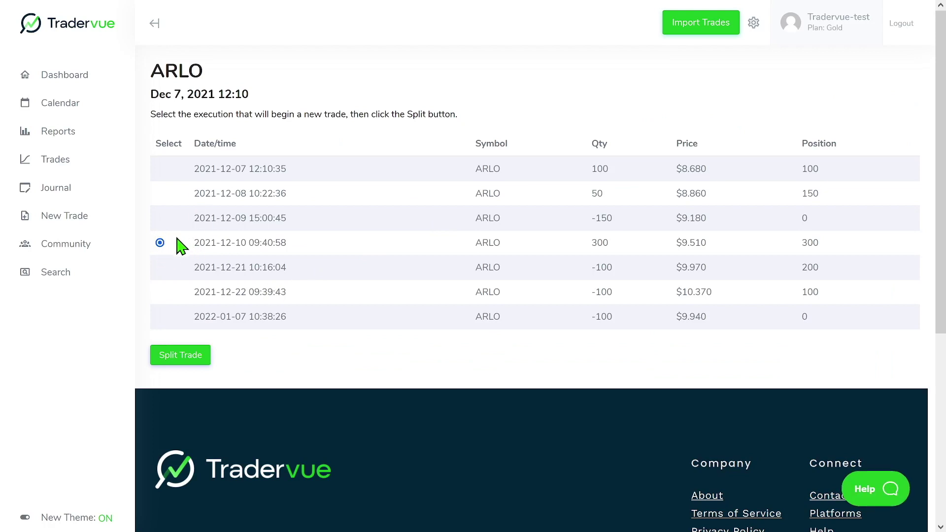
Leave the automatic split without splitting and open the manual split for the 2021-12-07 trade
{"action": "left_click", "coordinate": [154, 23]}
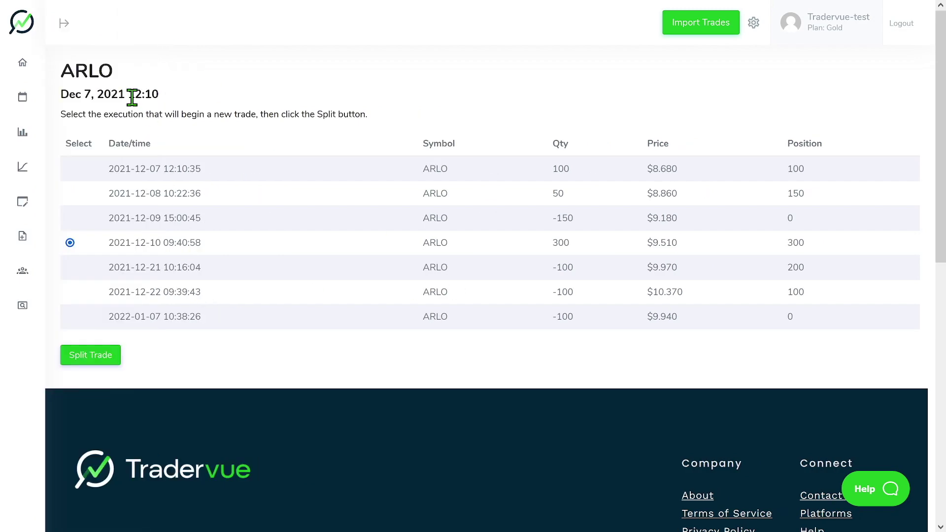
{"action": "left_click", "coordinate": [73, 30]}
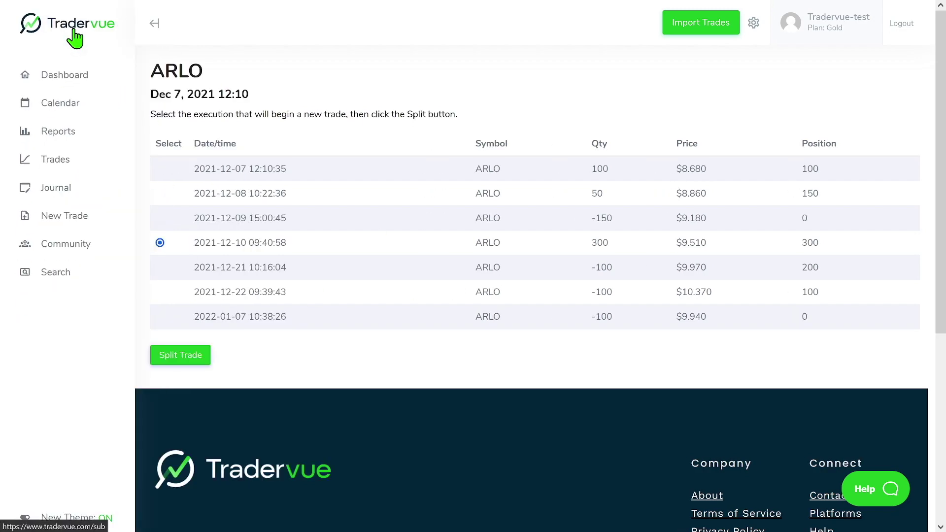
{"action": "left_click", "coordinate": [69, 161]}
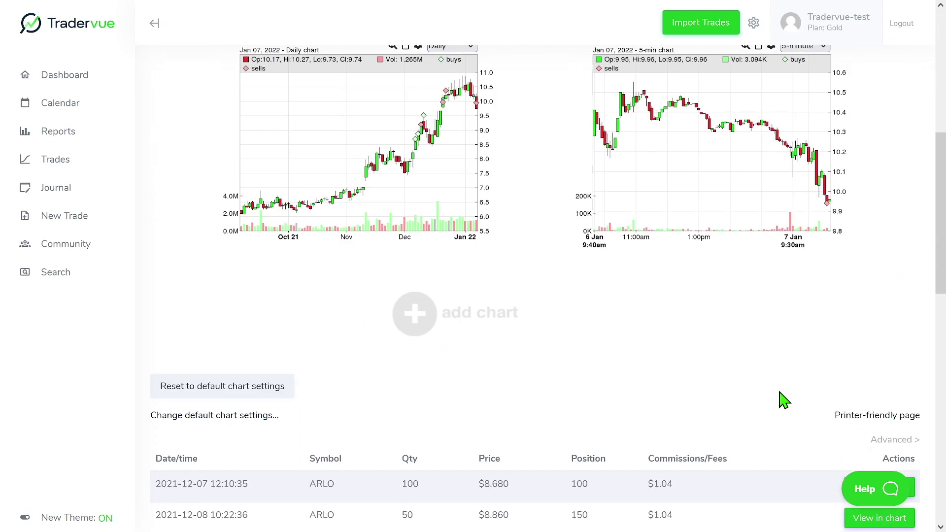
{"action": "left_click", "coordinate": [895, 208]}
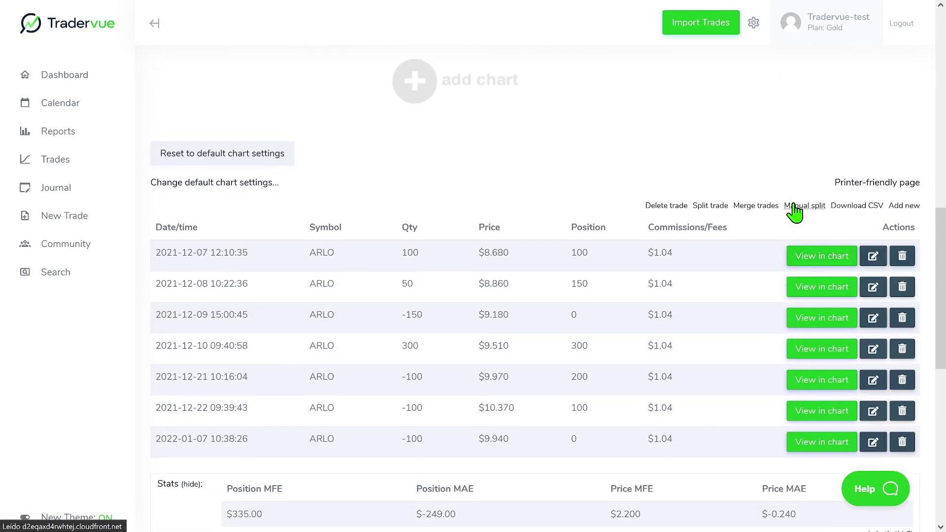
{"action": "left_click", "coordinate": [793, 205]}
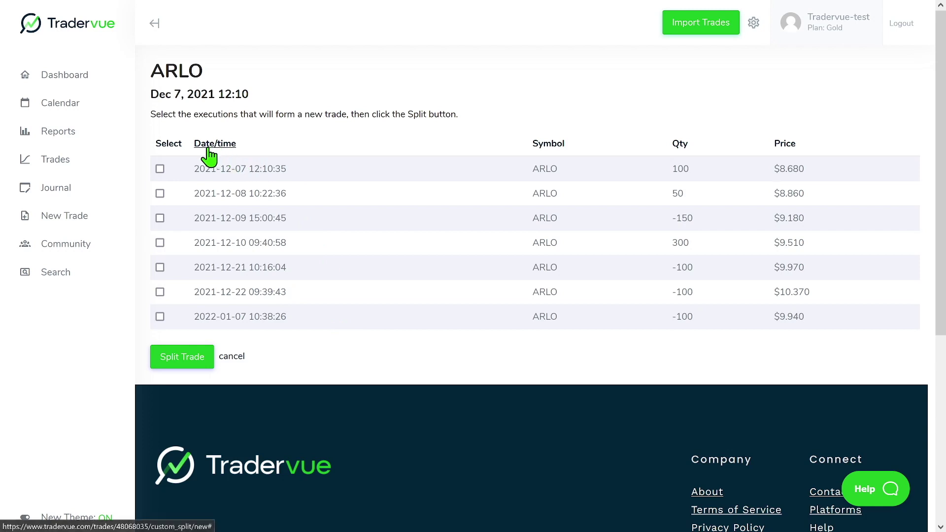
{"action": "left_click", "coordinate": [160, 169]}
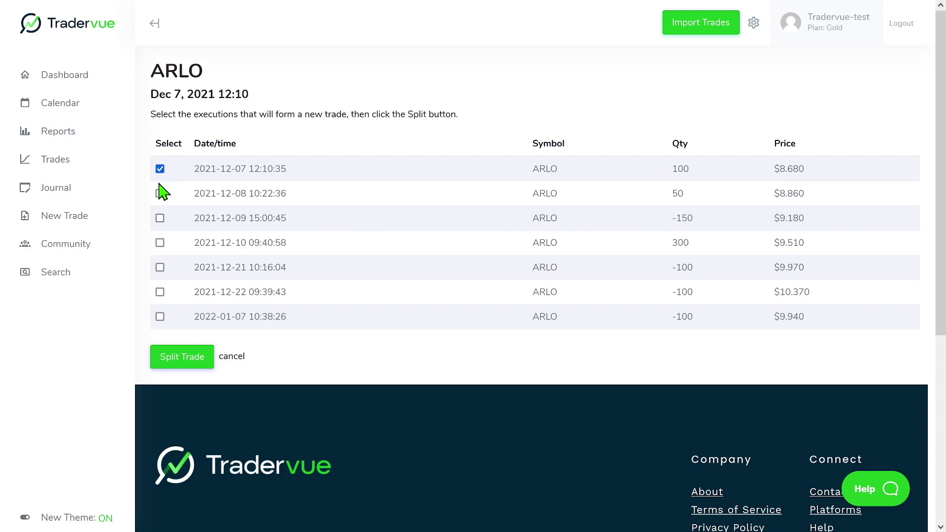
{"action": "left_click", "coordinate": [160, 194]}
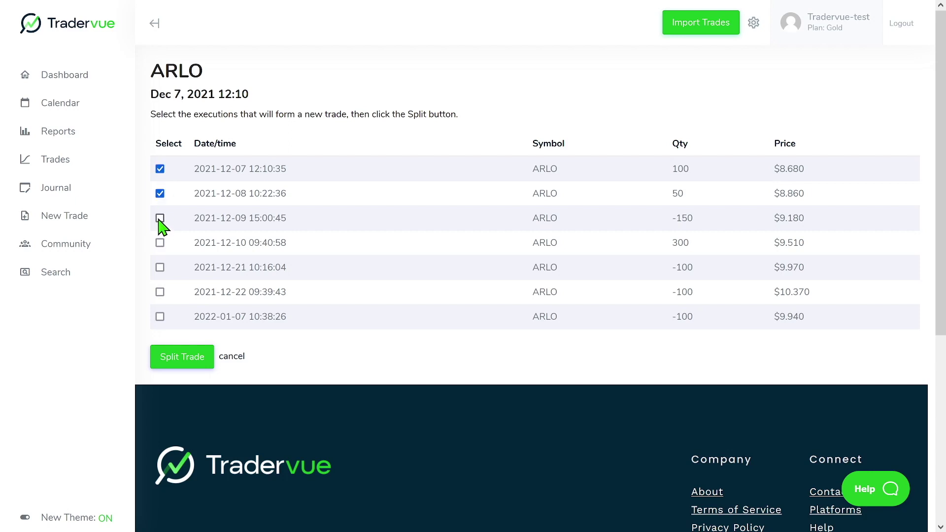